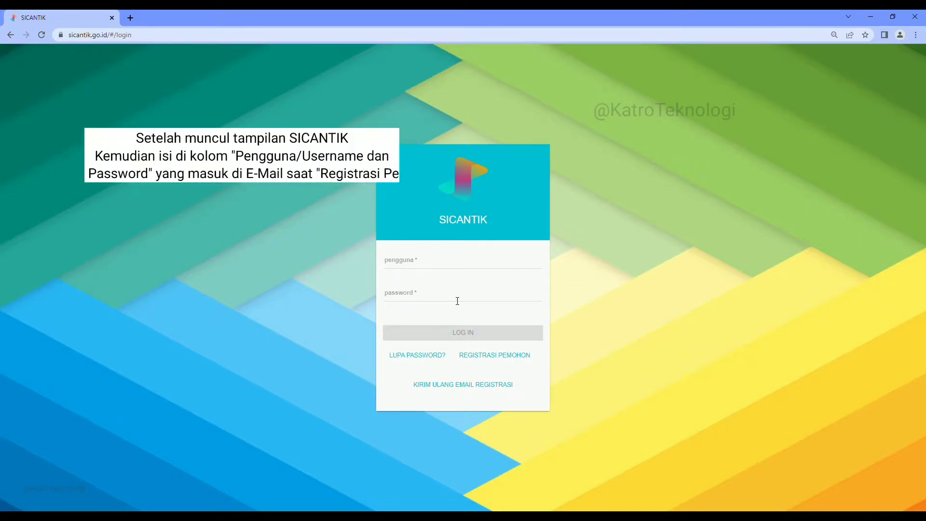
# Log in with the account username and password, and open Profil dan Permohonan under Layanan Pemohon.
pyautogui.click(435, 271)
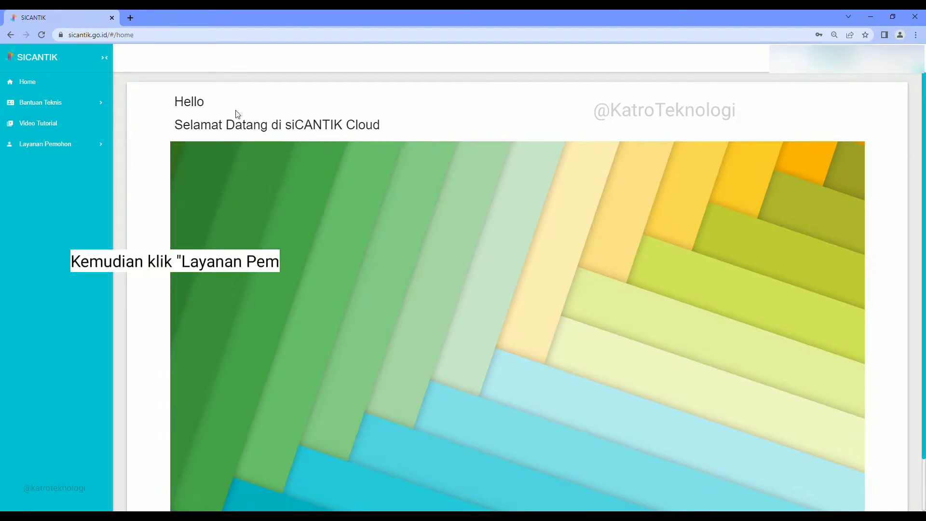
pyautogui.click(73, 149)
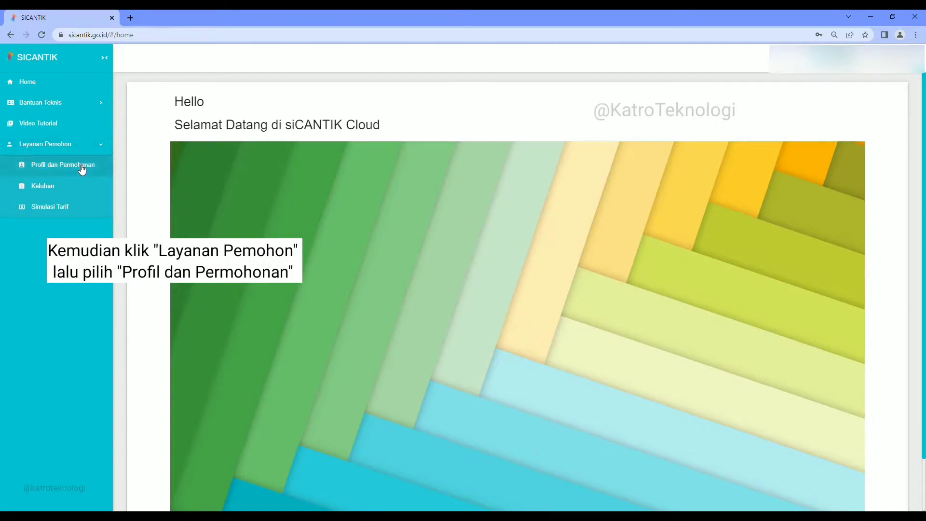
pyautogui.click(77, 166)
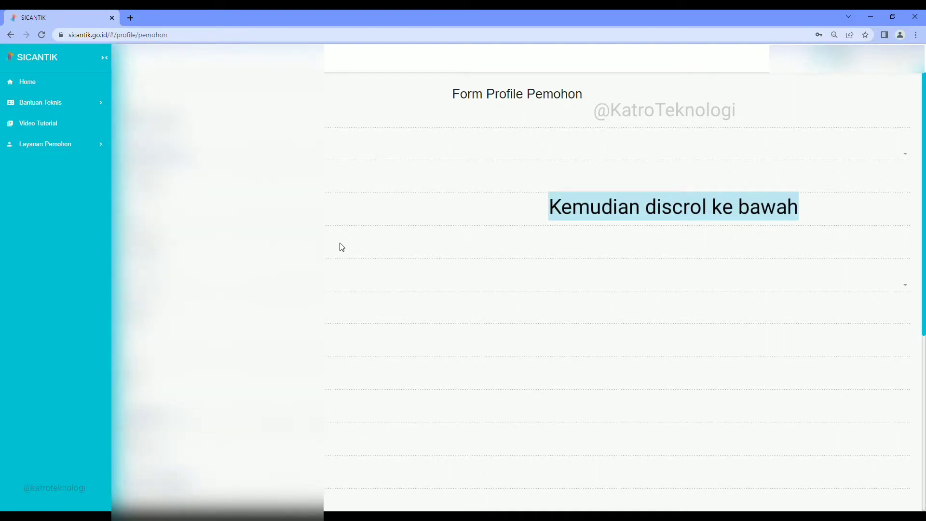
# Start adding a new permit application from the Permohonan list below the applicant profile form.
pyautogui.scroll(-2, 343, 254)
pyautogui.scroll(-3, 347, 253)
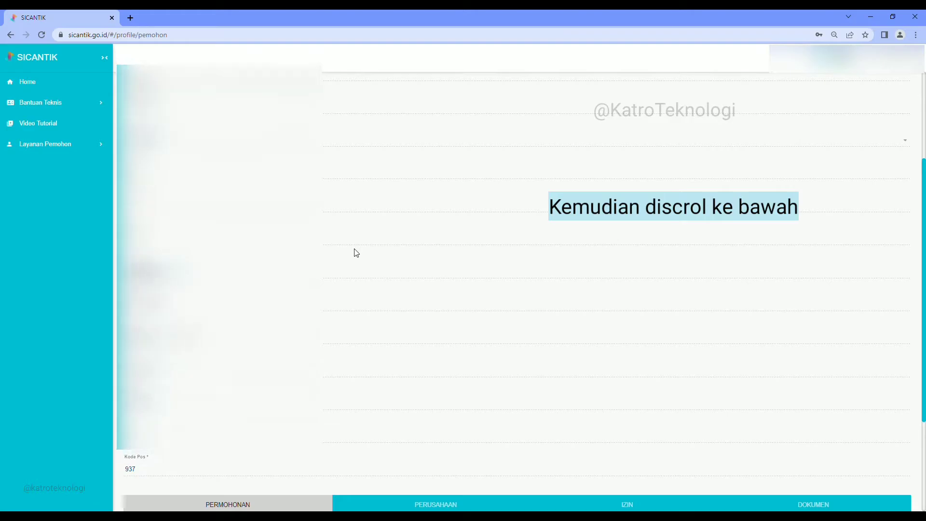
pyautogui.scroll(-1, 368, 245)
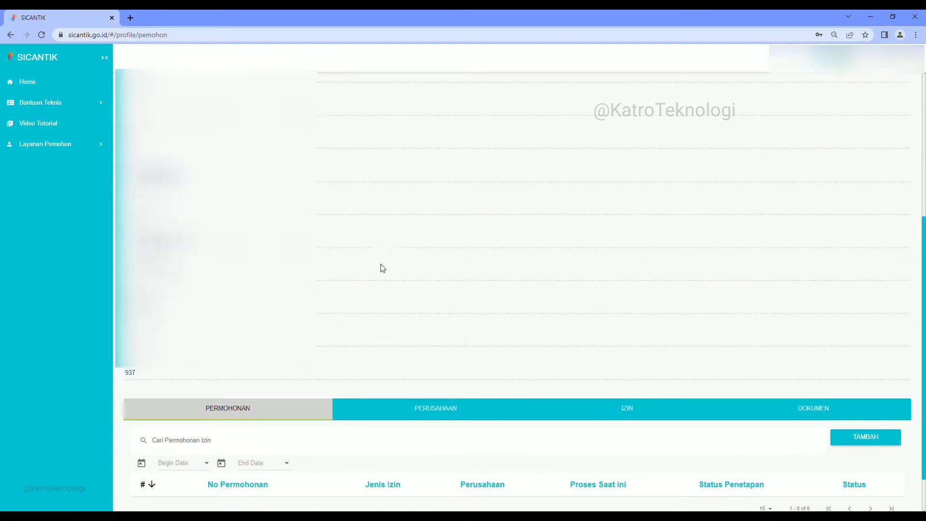
pyautogui.scroll(-1, 386, 248)
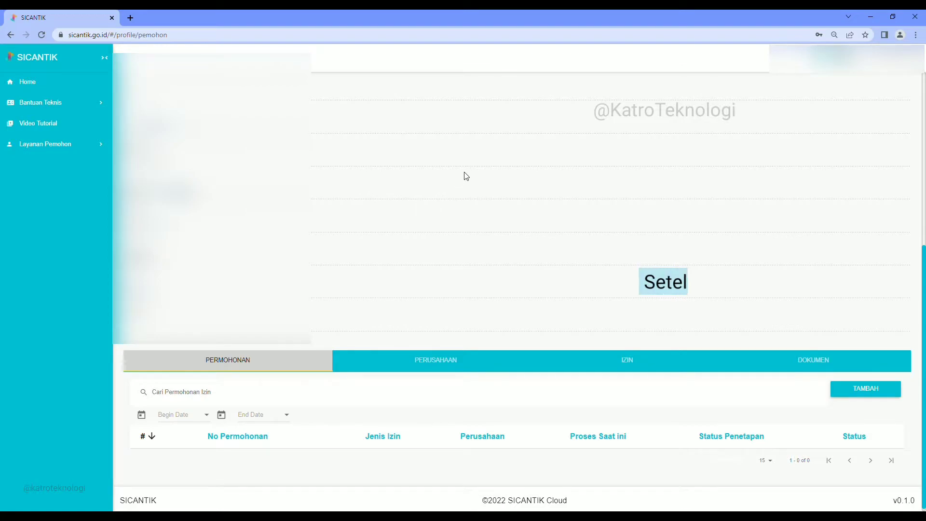
pyautogui.scroll(-1, 463, 175)
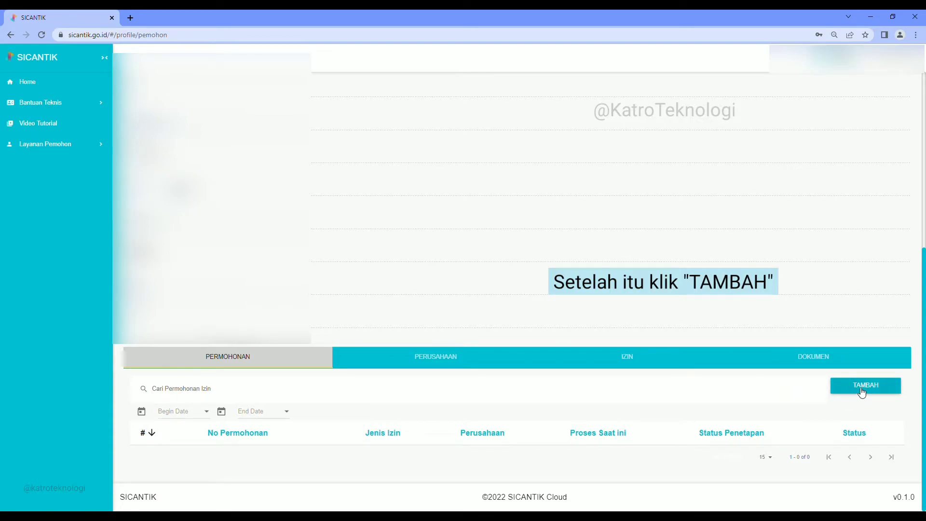
pyautogui.click(882, 392)
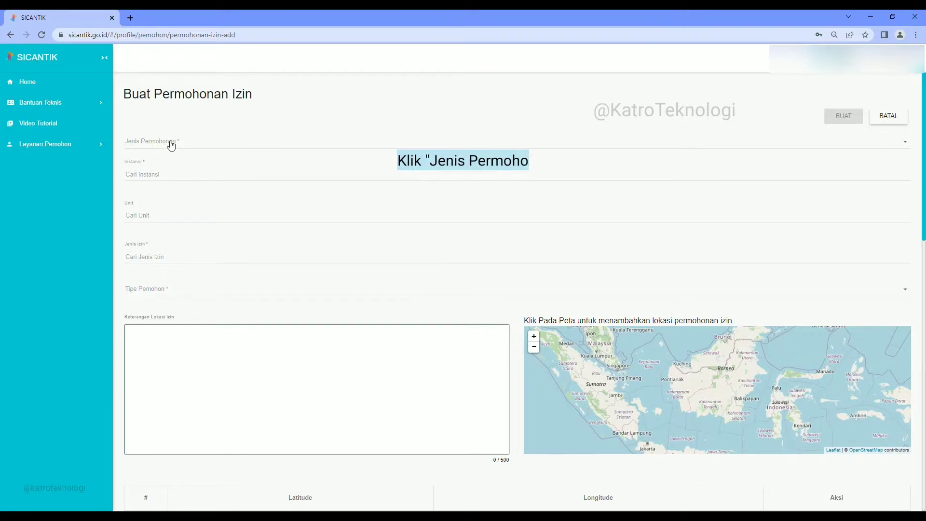
# Set Jenis Permohonan to Baru and choose Kota Baubau as the Instansi.
pyautogui.click(145, 143)
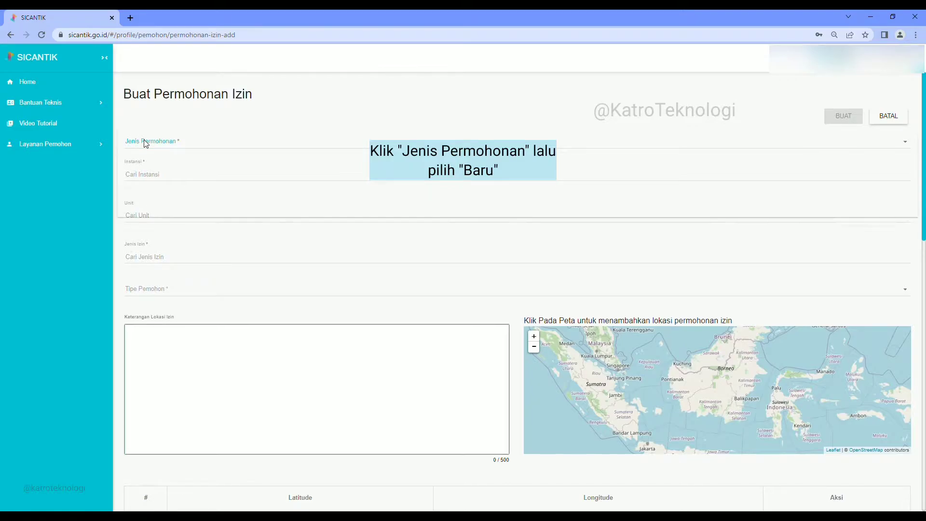
pyautogui.click(147, 143)
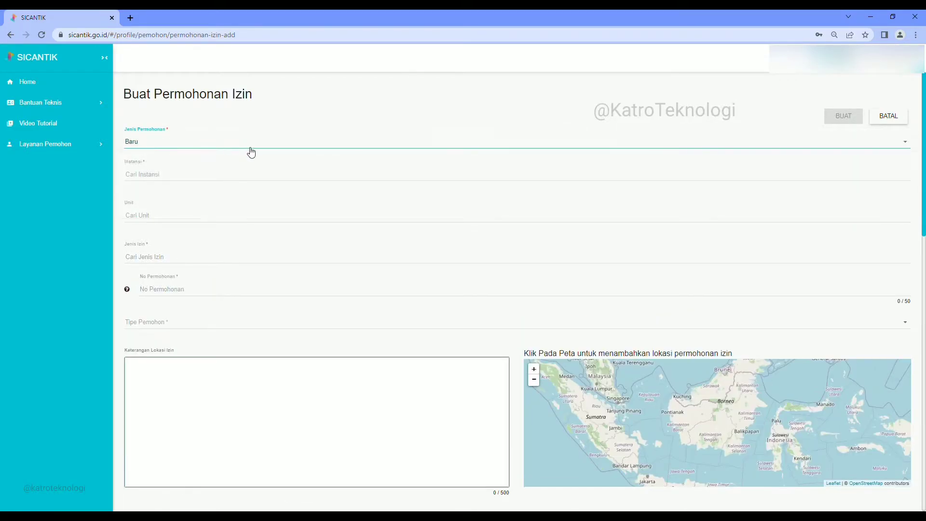
pyautogui.click(148, 177)
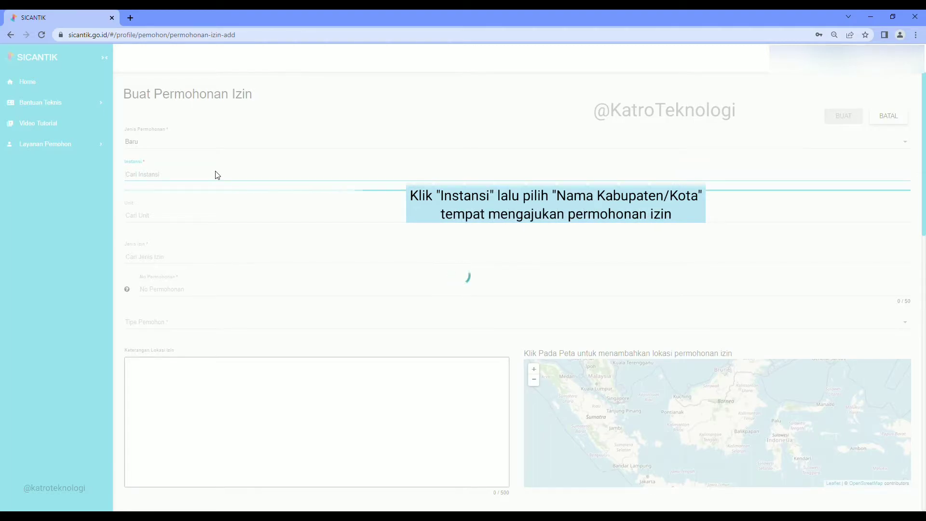
pyautogui.write('baubau')
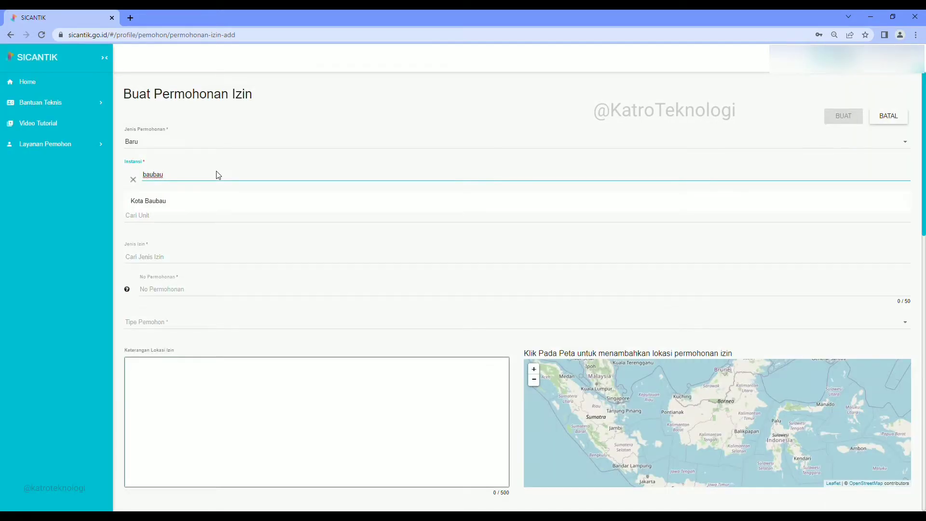
pyautogui.click(244, 200)
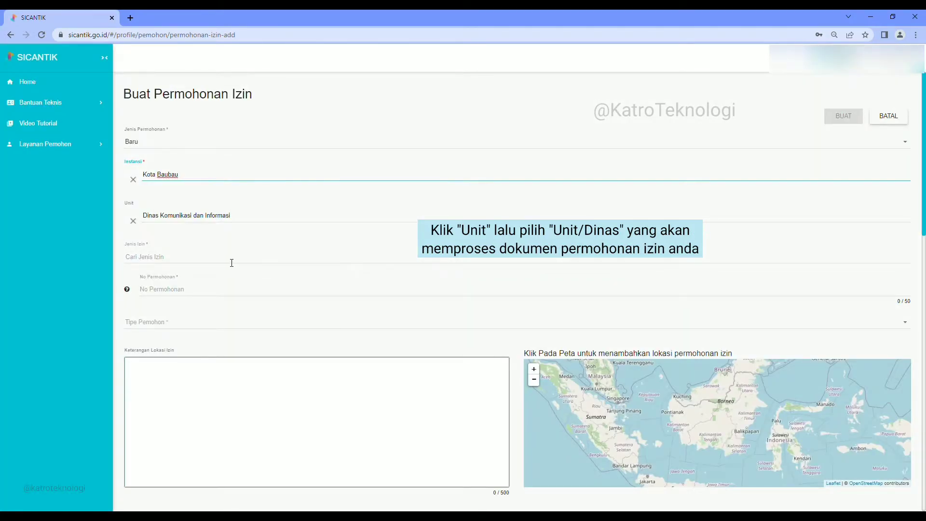
# Change the Unit to Dinas Penanaman Modal dan Pelayanan Terpadu Satu Pintu and set Jenis Izin to Izin Praktik Perawat - Kota Baubau.
pyautogui.click(139, 225)
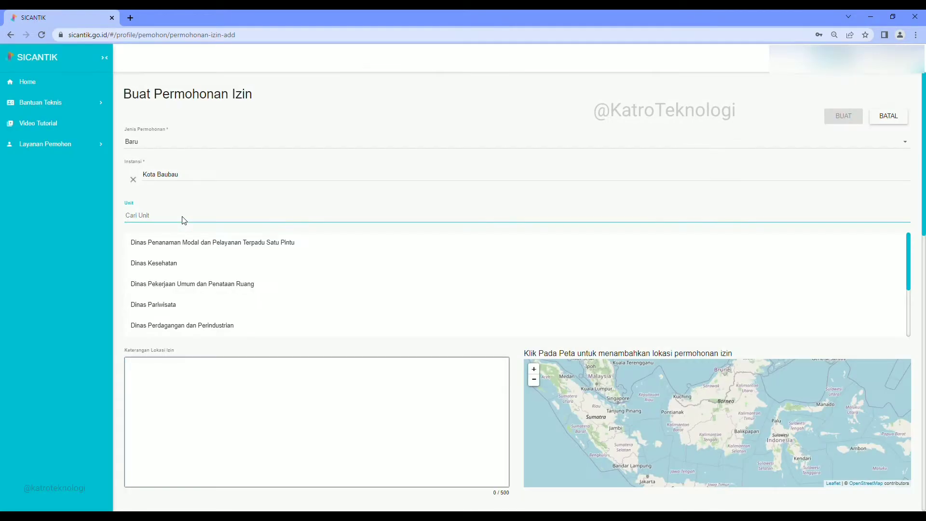
pyautogui.click(211, 242)
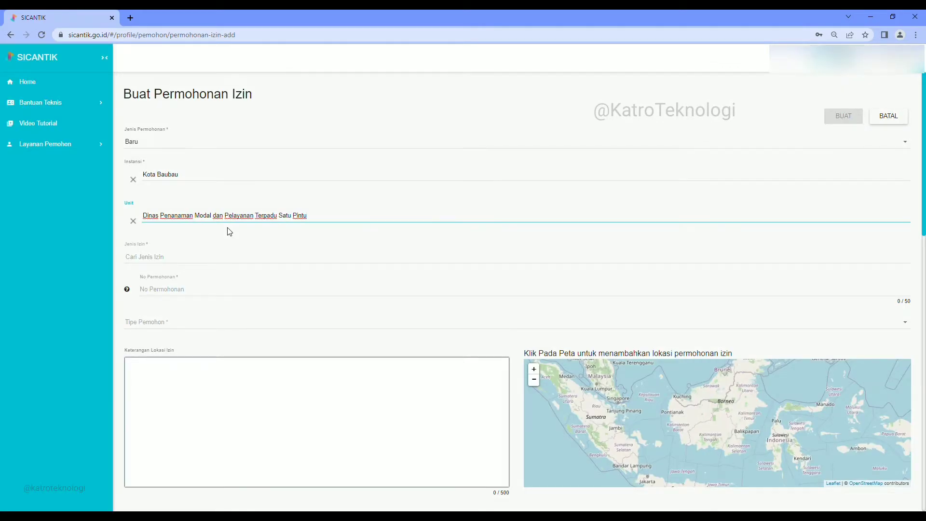
pyautogui.click(177, 262)
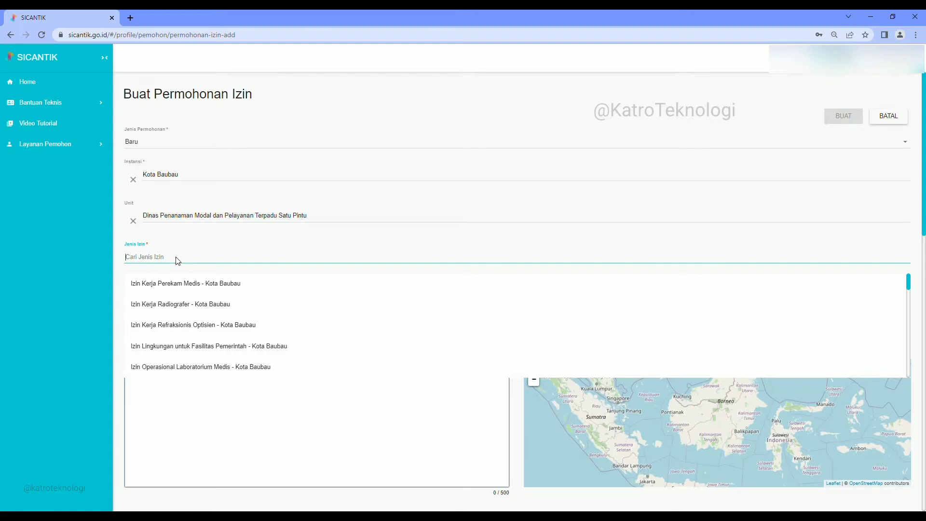
pyautogui.write('per')
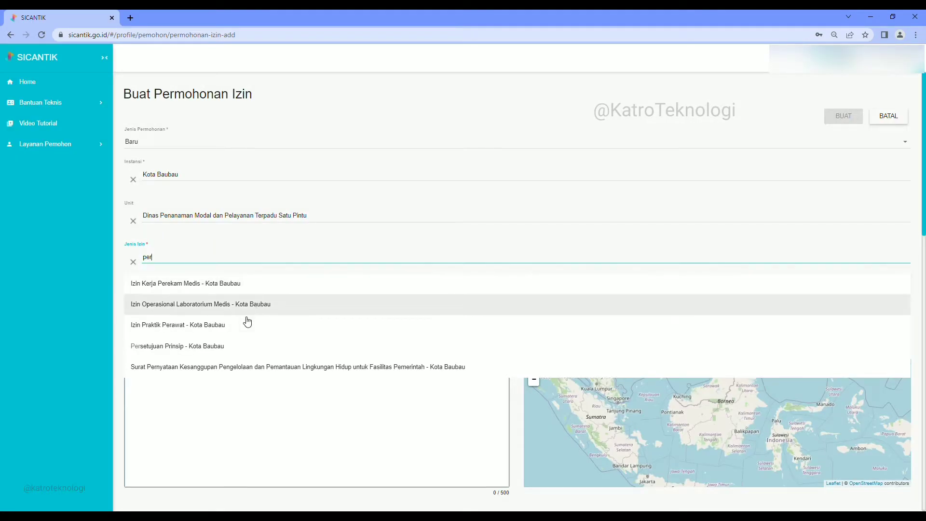
pyautogui.click(241, 328)
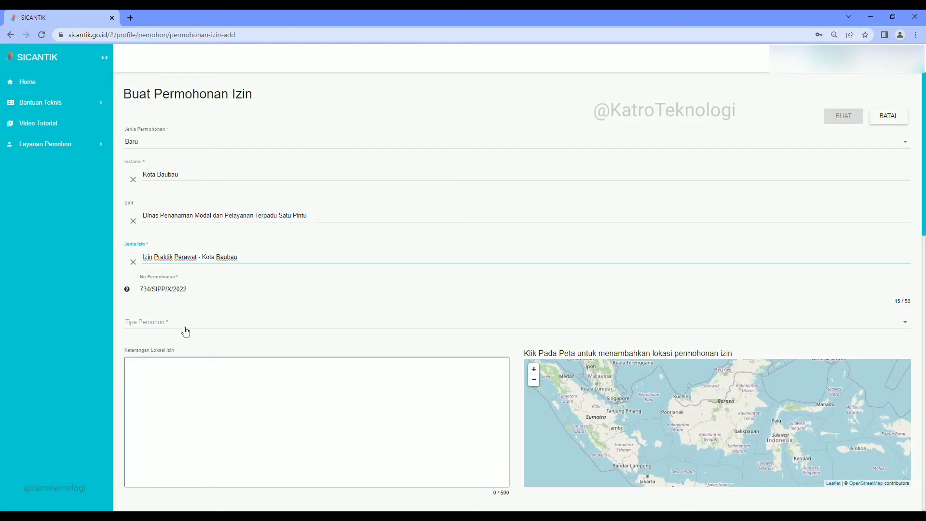
# Set Tipe Pemohon to Perorangan and fill in Keterangan Lokasi Izin with SILOAM HOSPITAL BUTON and its street address.
pyautogui.click(184, 328)
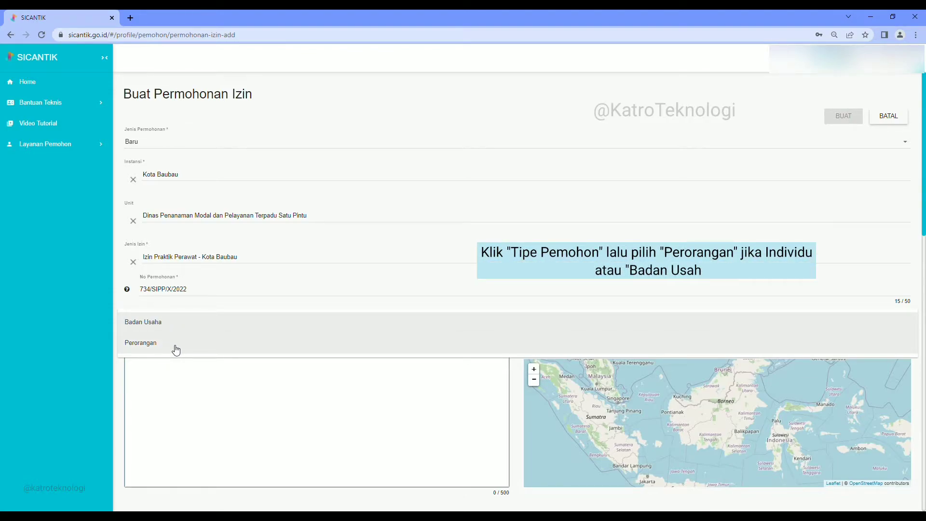
pyautogui.click(176, 343)
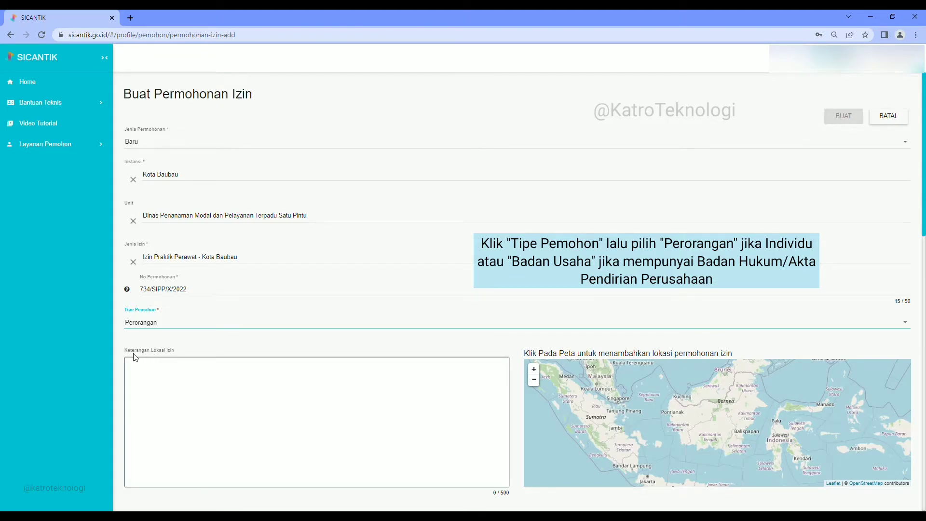
pyautogui.click(162, 378)
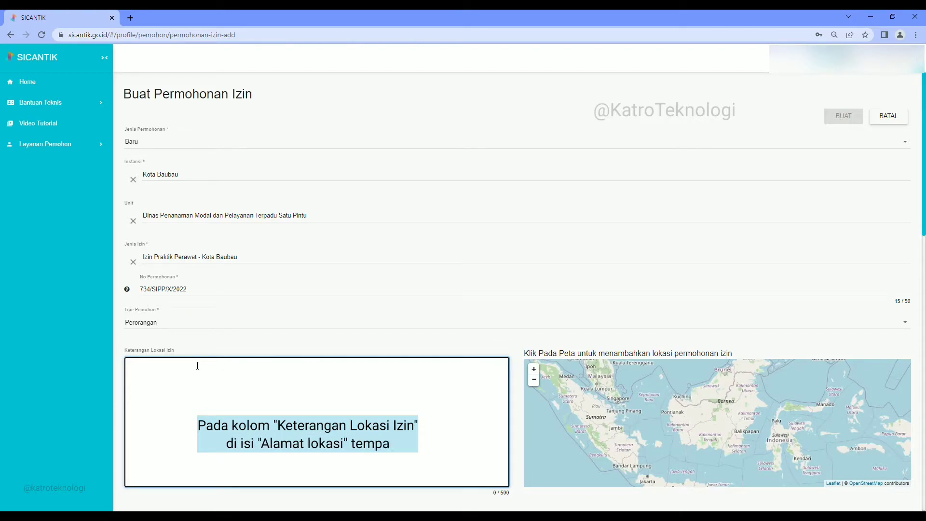
pyautogui.write('Sil')
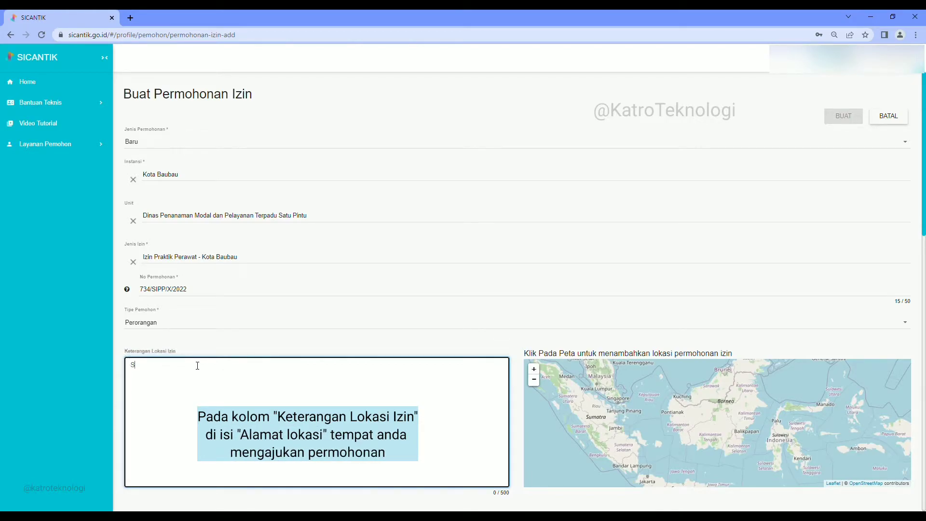
pyautogui.press('BackSpace')
pyautogui.write('SIL')
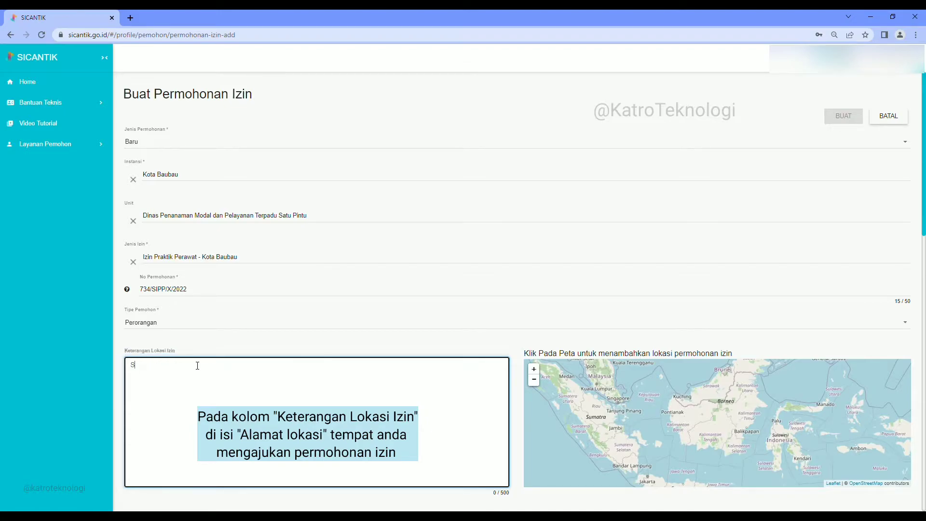
pyautogui.write('OAM HOSPITAL BUTON Jl. Sultan hasanuddin Kel. Batulo')
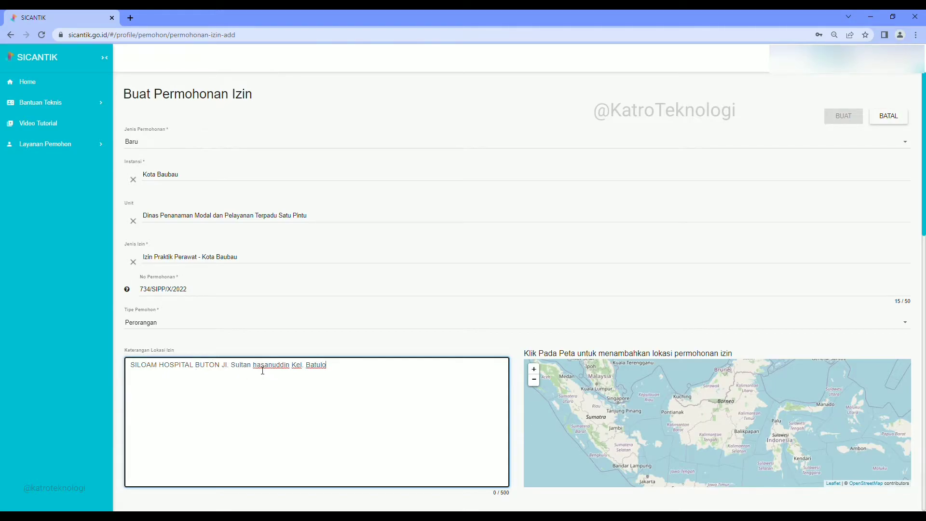
pyautogui.press('BackSpace')
pyautogui.write('H')
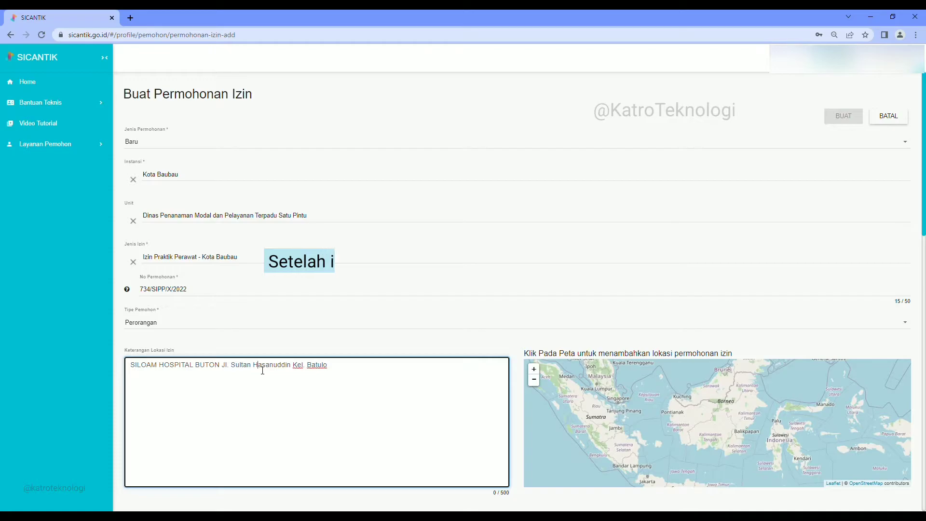
# Open the Persyaratan section and review which documents the Jenis Dokumen column requires for upload.
pyautogui.scroll(-3, 403, 390)
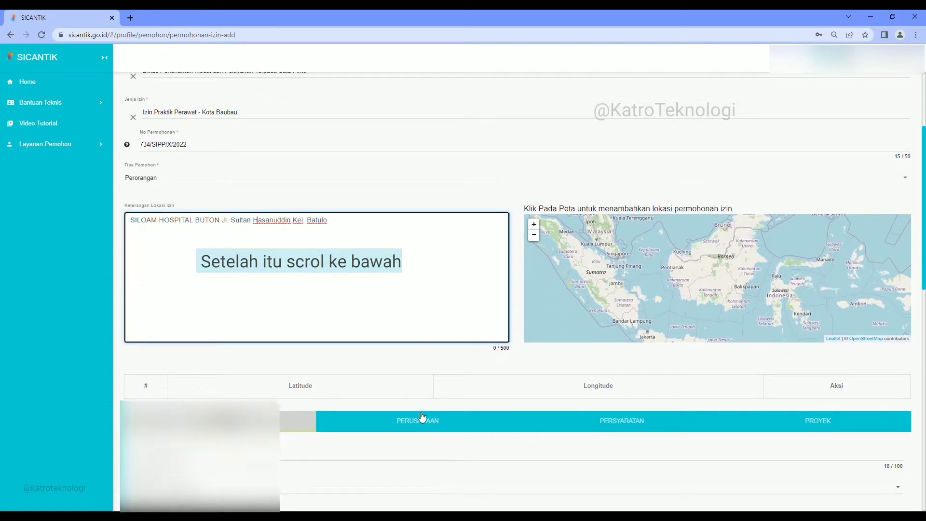
pyautogui.scroll(-1, 422, 415)
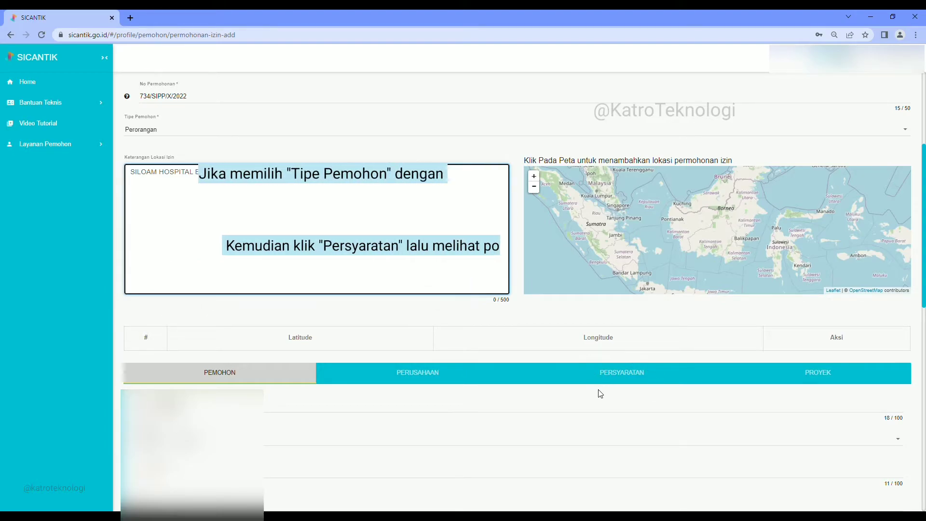
pyautogui.click(632, 373)
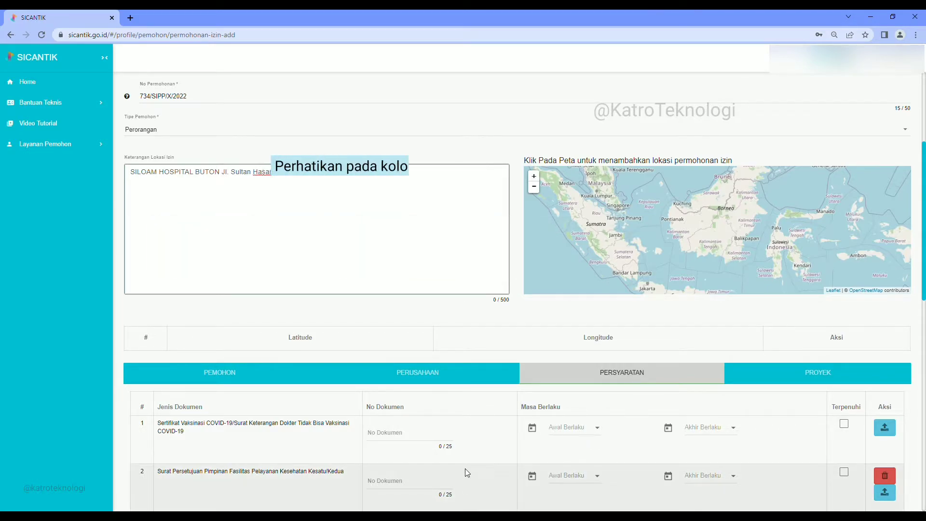
pyautogui.scroll(-1, 420, 419)
pyautogui.scroll(-1, 420, 420)
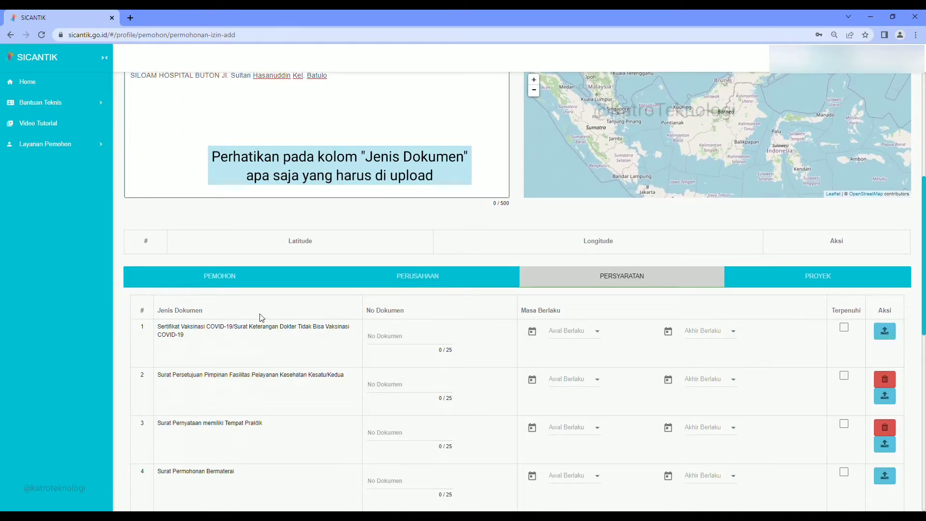
pyautogui.scroll(-1, 257, 331)
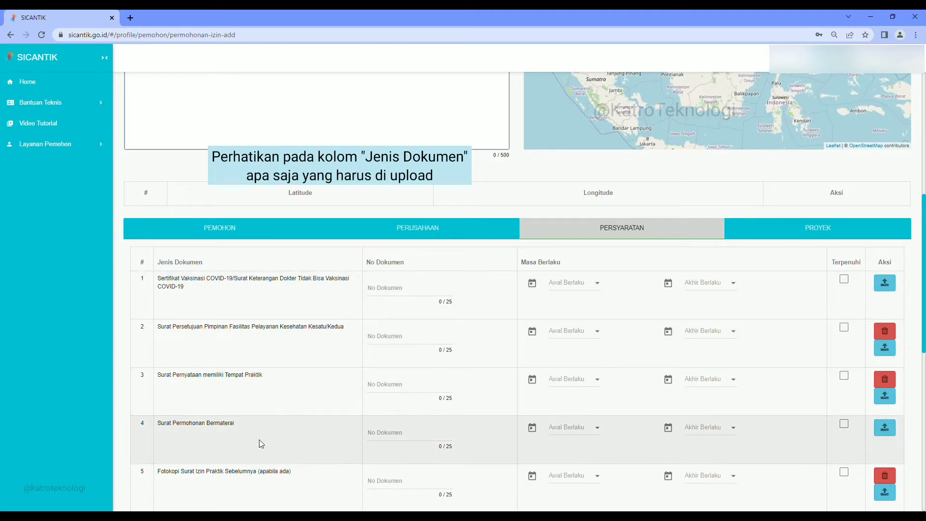
pyautogui.scroll(-3, 268, 440)
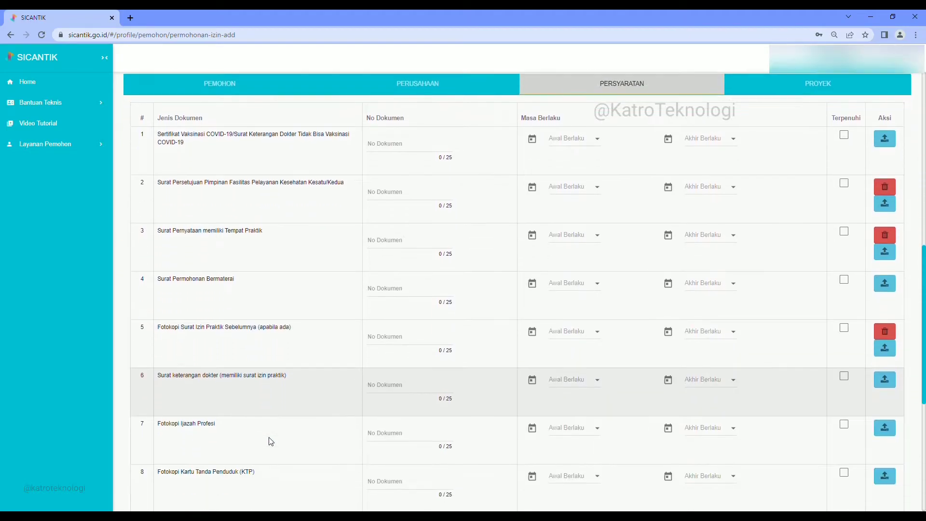
pyautogui.scroll(-1, 269, 439)
pyautogui.scroll(2, 271, 400)
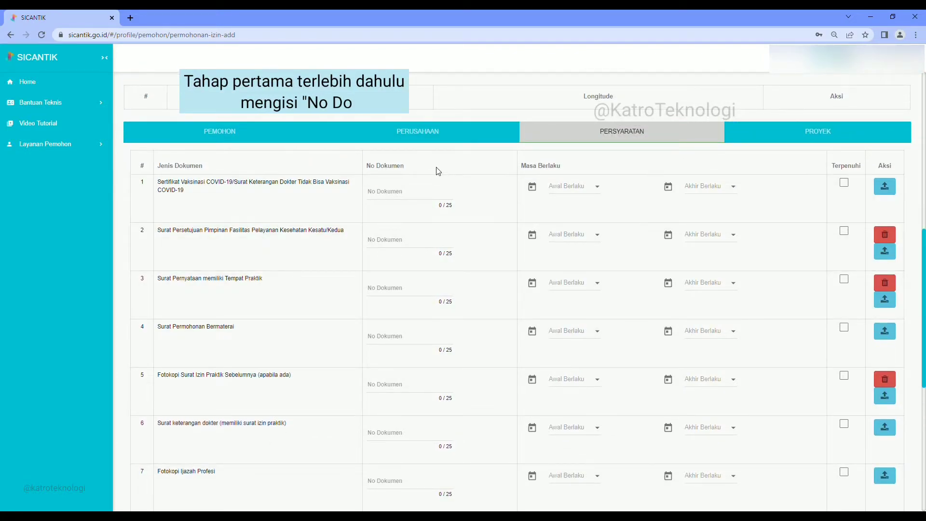
# For the Sertifikat Vaksinasi COVID-19 requirement, enter document number 1, mark it as Terpenuhi and upload kosong.png.
pyautogui.click(405, 198)
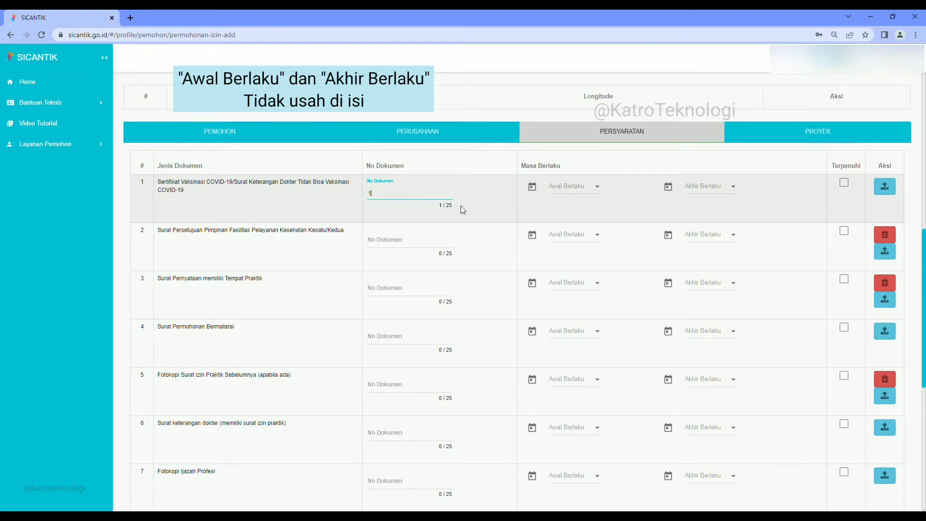
pyautogui.click(848, 184)
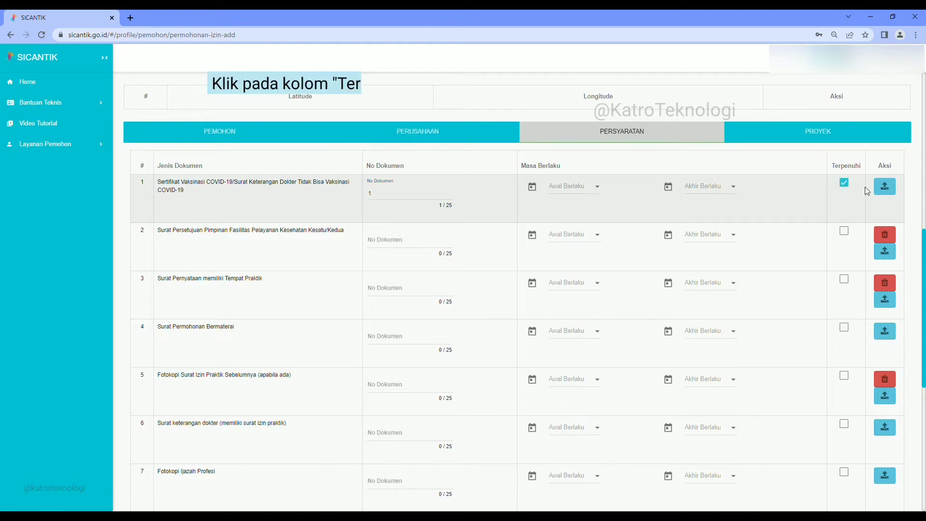
pyautogui.click(890, 189)
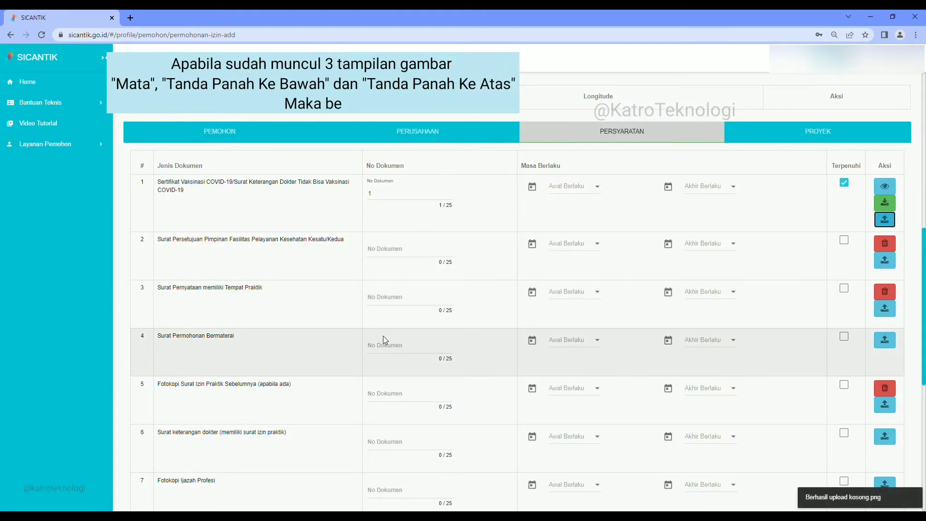
# For the Surat Permohonan Bermaterai requirement, enter document number 1, mark it as Terpenuhi and upload kosong.png.
pyautogui.click(387, 347)
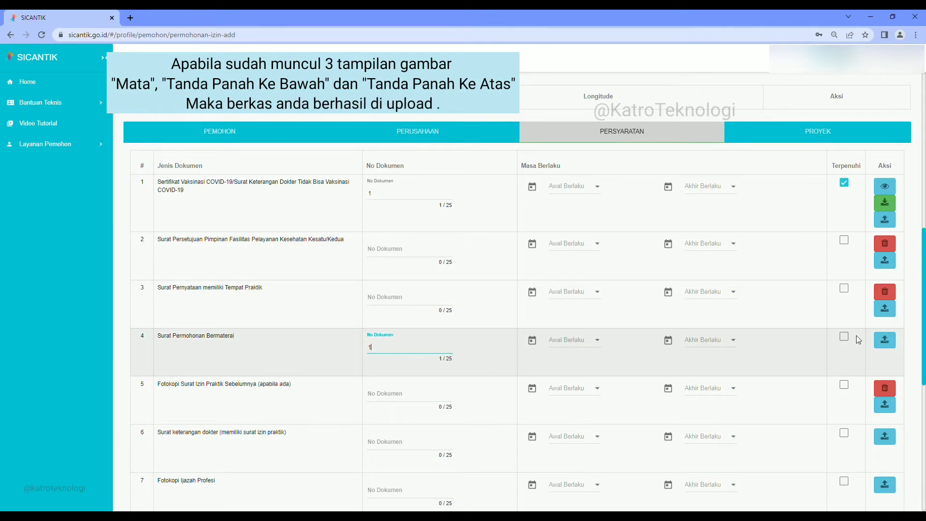
pyautogui.click(845, 337)
pyautogui.click(891, 342)
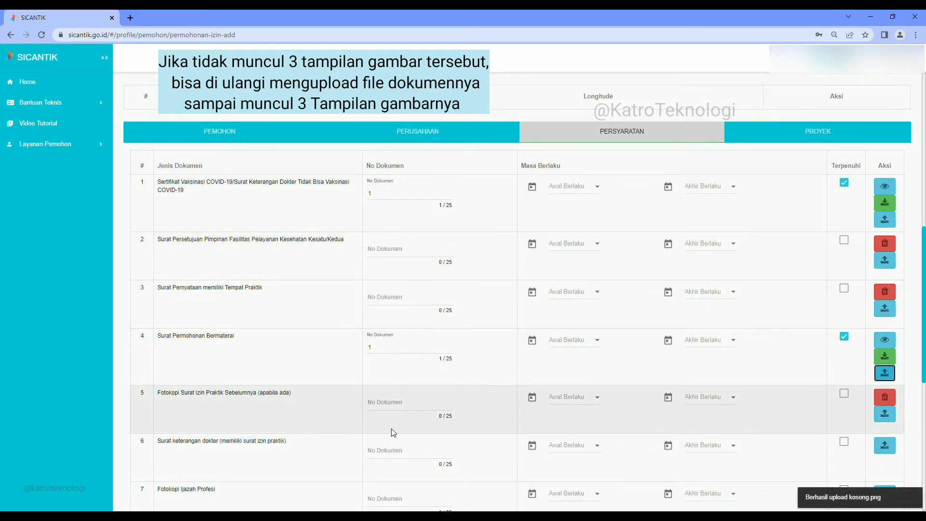
# For the Surat keterangan dokter requirement, enter document number 1, mark it as Terpenuhi and upload KOSONG.jpg.
pyautogui.scroll(-1, 391, 429)
pyautogui.click(399, 407)
pyautogui.write('1')
pyautogui.click(847, 397)
pyautogui.click(887, 405)
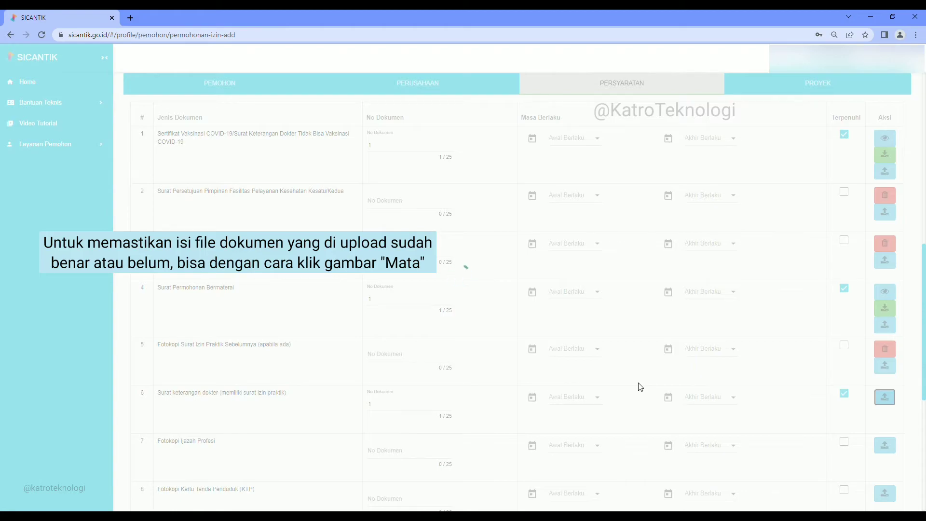
# For the Fotokopi Ijazah Profesi requirement, enter document number 1, mark it as Terpenuhi and upload kosong.png.
pyautogui.scroll(-1, 540, 375)
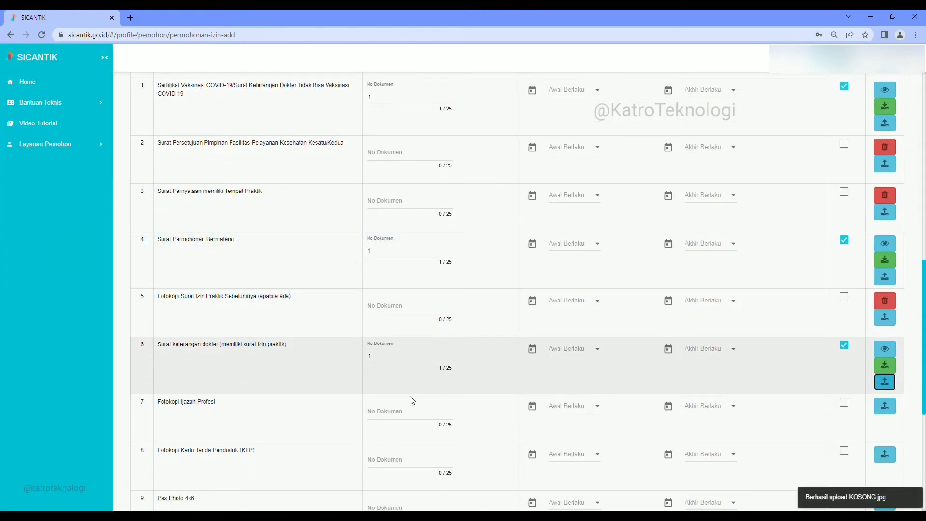
pyautogui.click(386, 414)
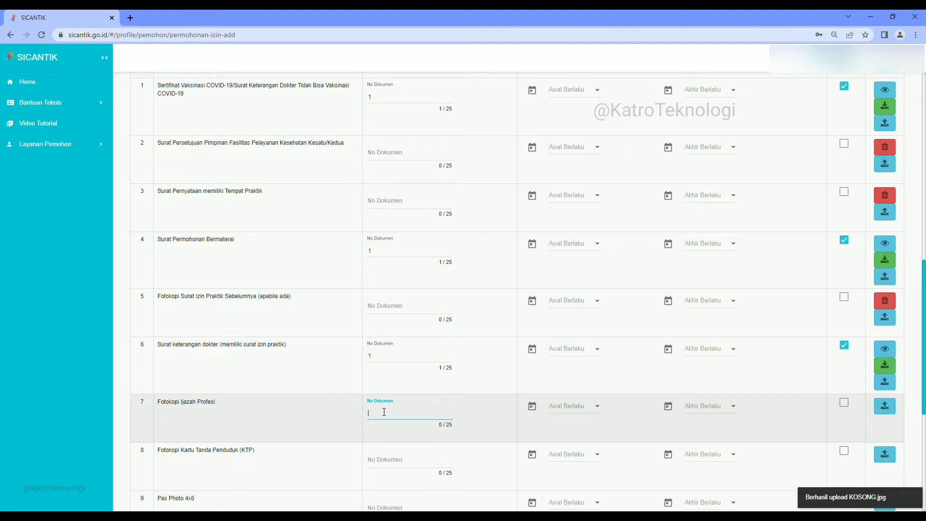
pyautogui.click(845, 402)
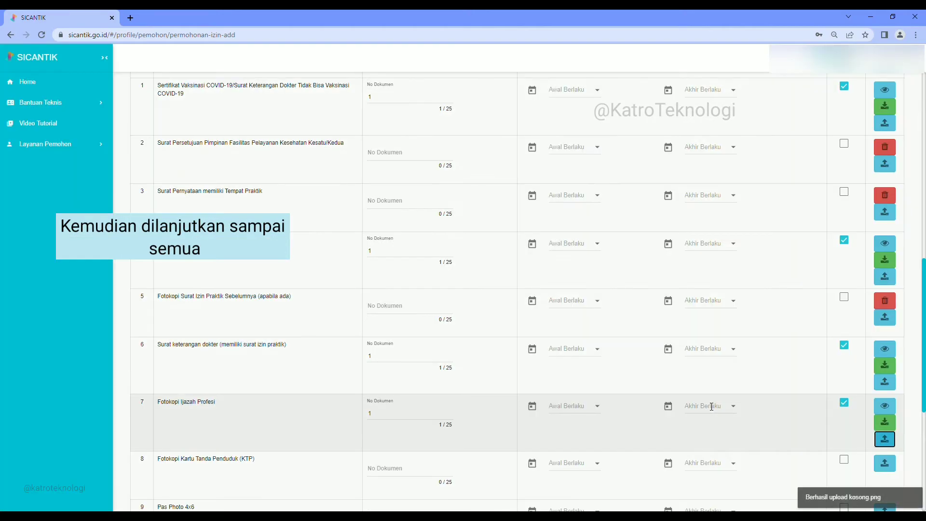
# For the Fotokopi Kartu Tanda Penduduk (KTP) requirement, enter document number 1, mark it as Terpenuhi and upload KOSONG.jpg.
pyautogui.scroll(-1, 707, 406)
pyautogui.scroll(-1, 707, 404)
pyautogui.click(388, 379)
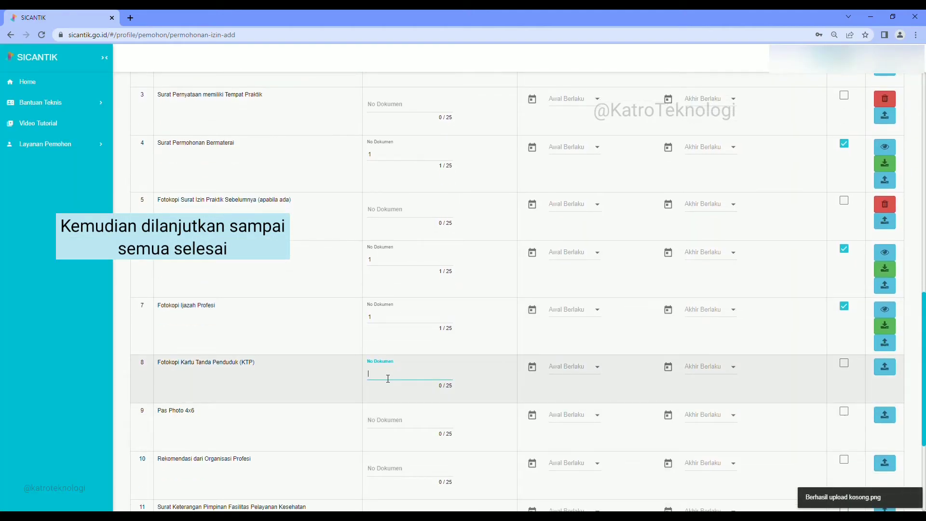
pyautogui.write('1')
pyautogui.click(844, 369)
pyautogui.click(886, 371)
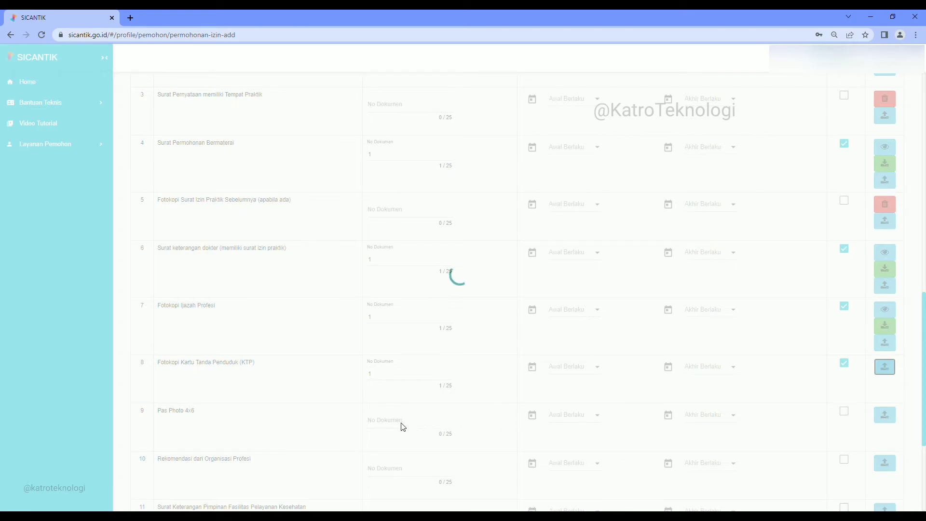
# For both Pas Photo 4x6 and Rekomendasi dari Organisasi Profesi, enter document number 1, mark as Terpenuhi and upload KOSONG.jpg.
pyautogui.click(383, 427)
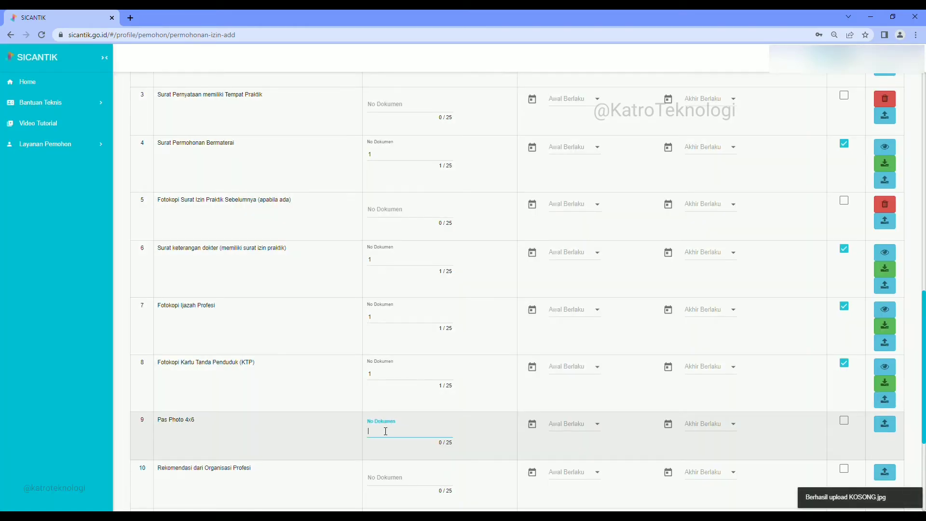
pyautogui.click(844, 422)
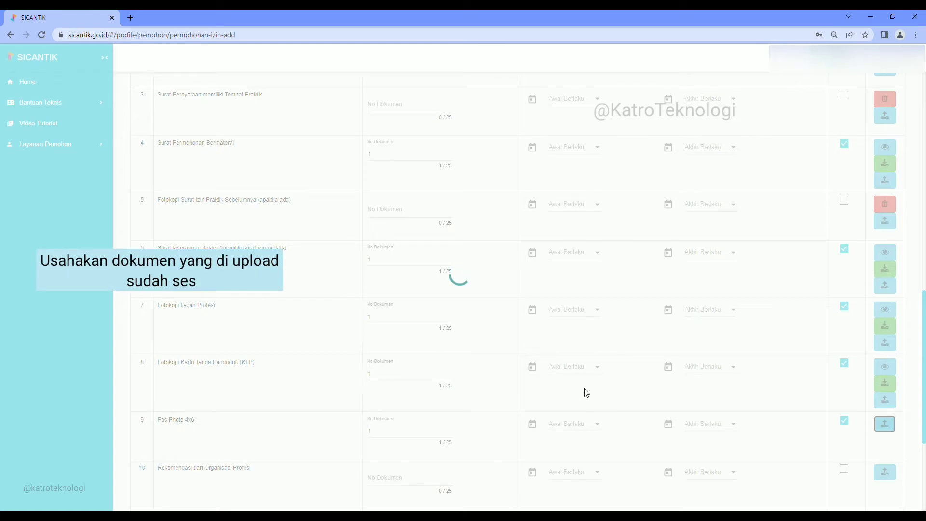
pyautogui.scroll(-4, 603, 391)
pyautogui.click(400, 299)
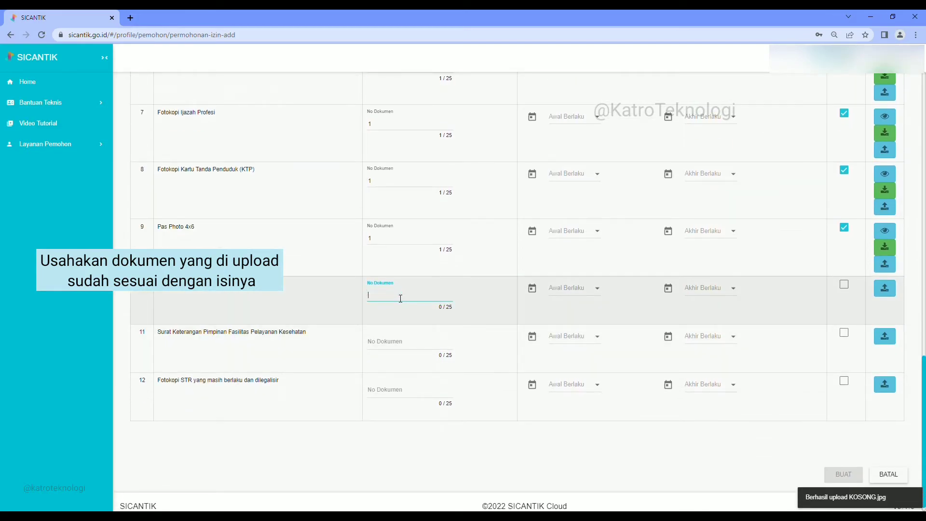
pyautogui.click(845, 286)
pyautogui.click(886, 290)
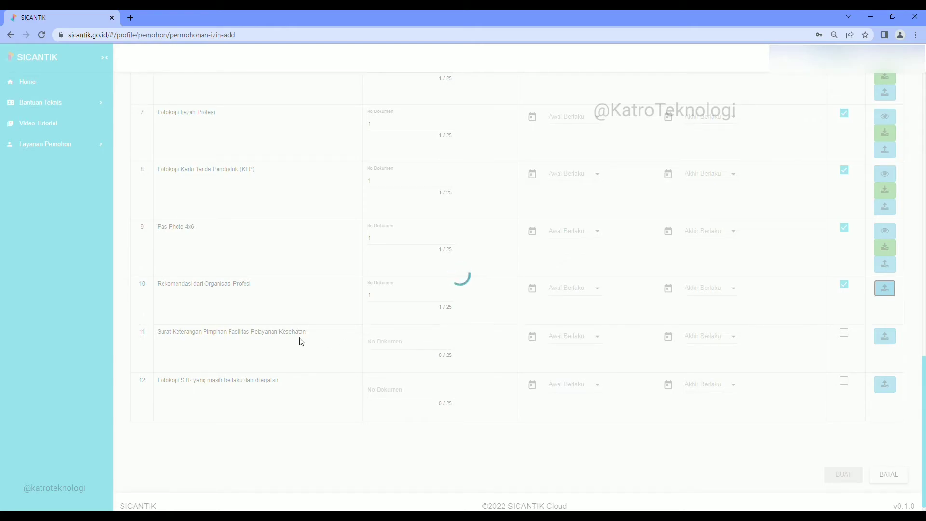
# For both Surat Keterangan Pimpinan Fasilitas Pelayanan Kesehatan and Fotokopi STR, enter document number 1, mark as Terpenuhi and upload KOSONG.jpg.
pyautogui.click(400, 353)
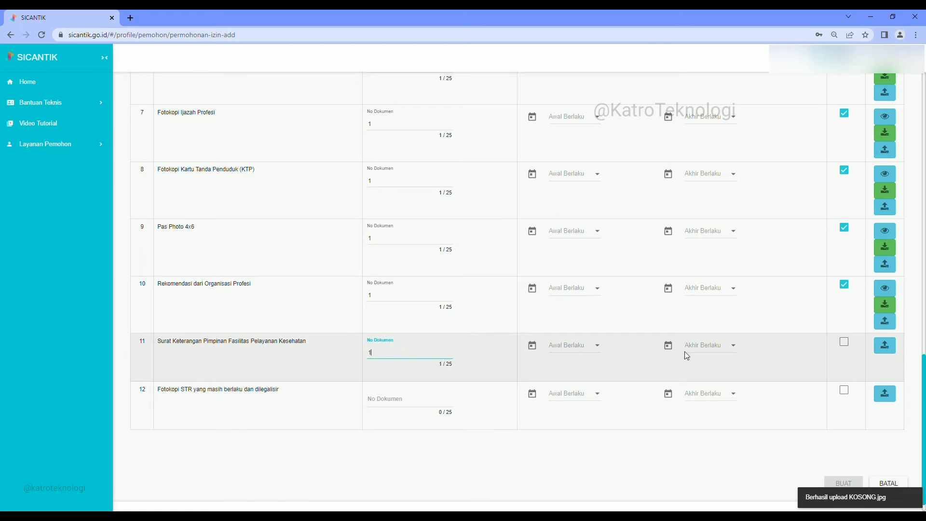
pyautogui.click(852, 344)
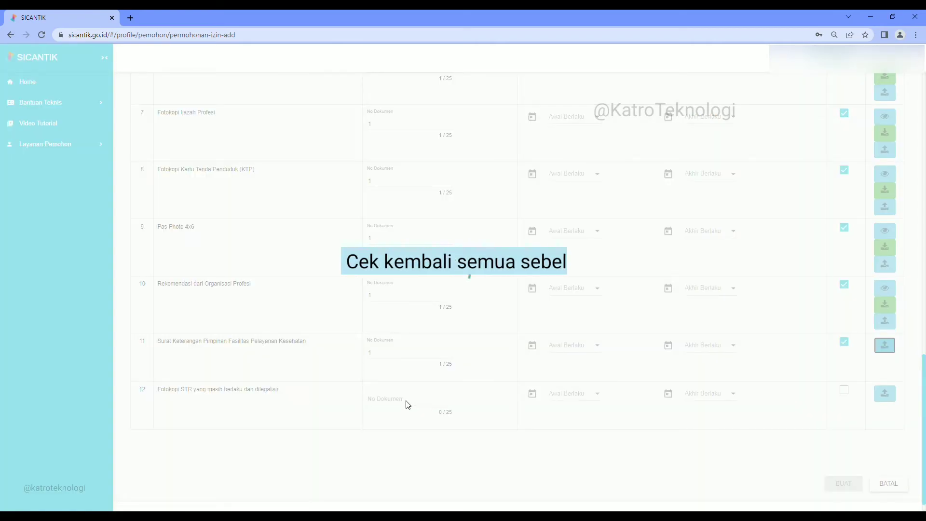
pyautogui.click(380, 407)
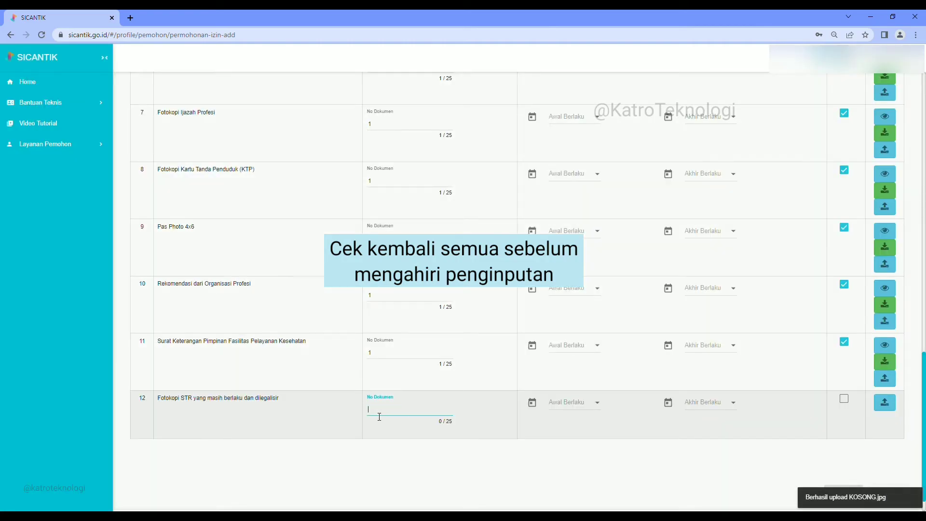
pyautogui.click(844, 400)
pyautogui.click(890, 415)
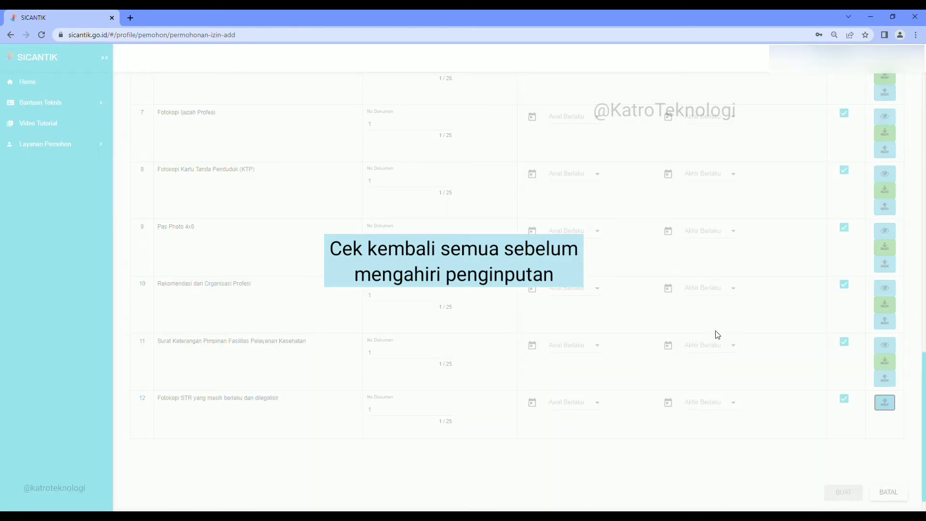
# Recheck the document numbers, Terpenuhi marks and uploads of all requirements, and create the permit application.
pyautogui.scroll(6, 748, 329)
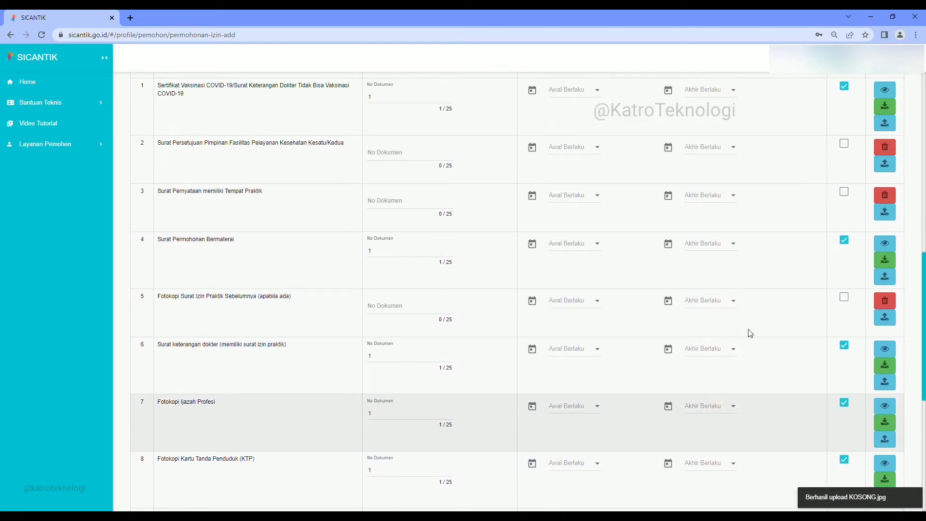
pyautogui.scroll(3, 750, 333)
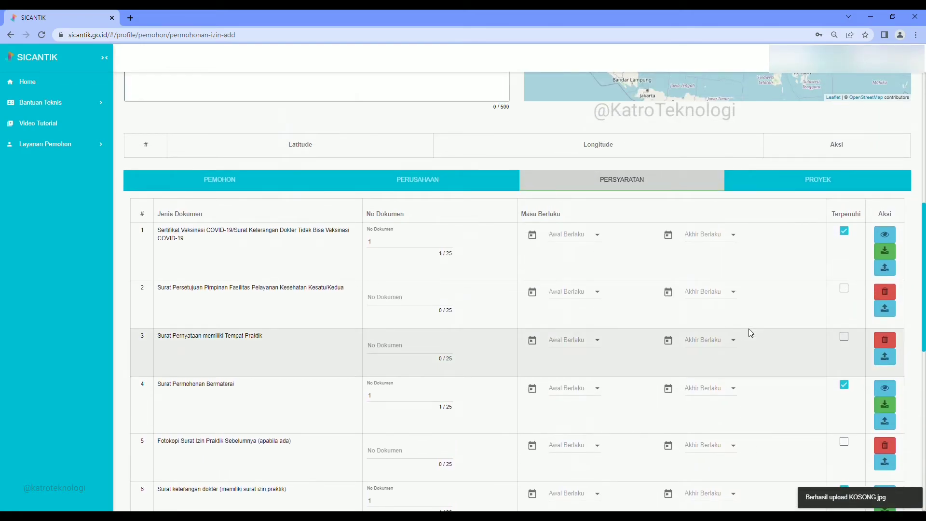
pyautogui.scroll(-2, 749, 328)
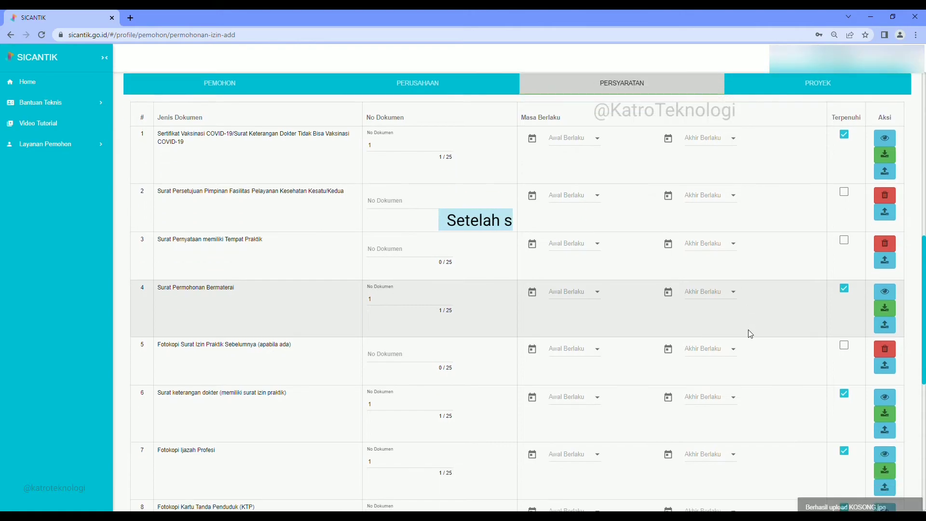
pyautogui.scroll(-1, 750, 333)
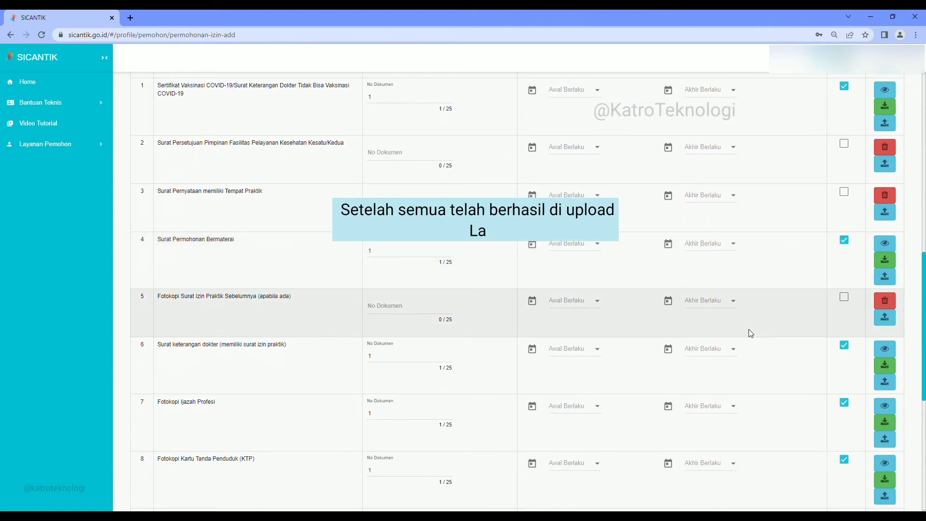
pyautogui.scroll(-1, 751, 333)
pyautogui.scroll(-1, 763, 325)
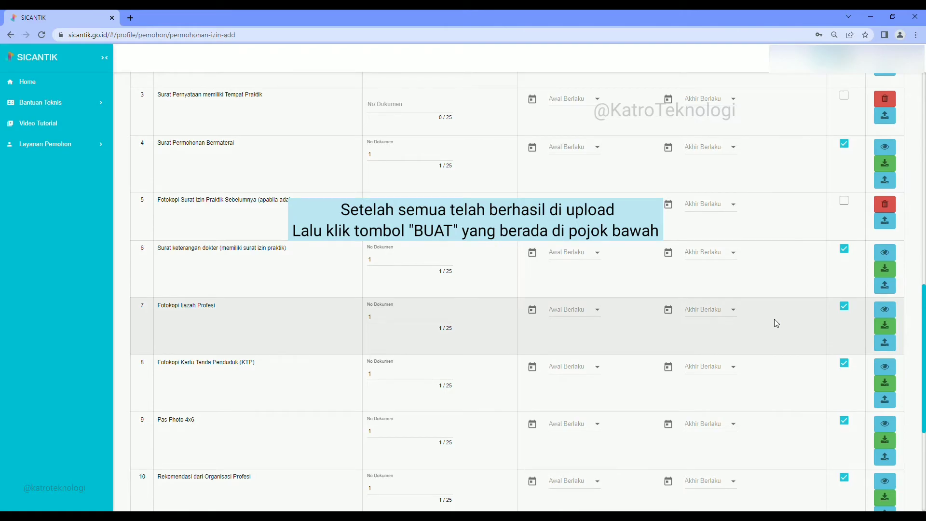
pyautogui.scroll(-4, 774, 319)
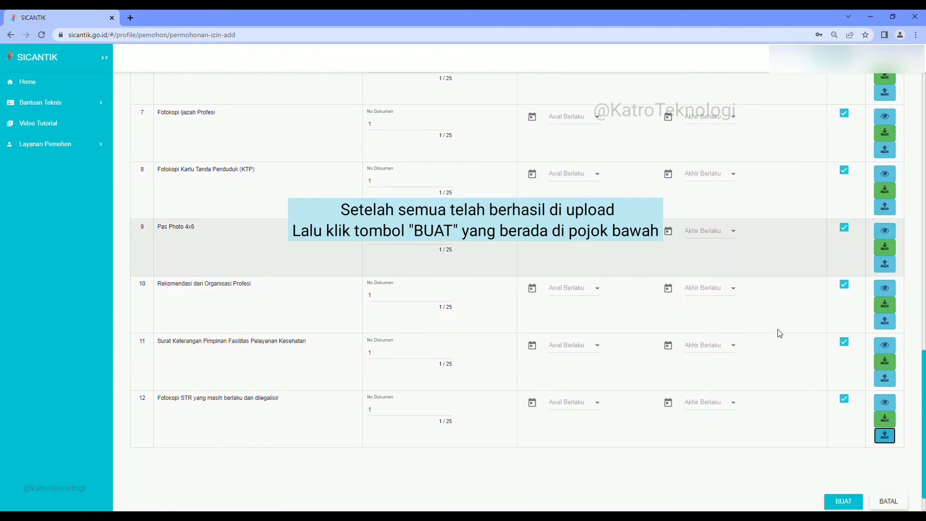
pyautogui.scroll(-1, 780, 332)
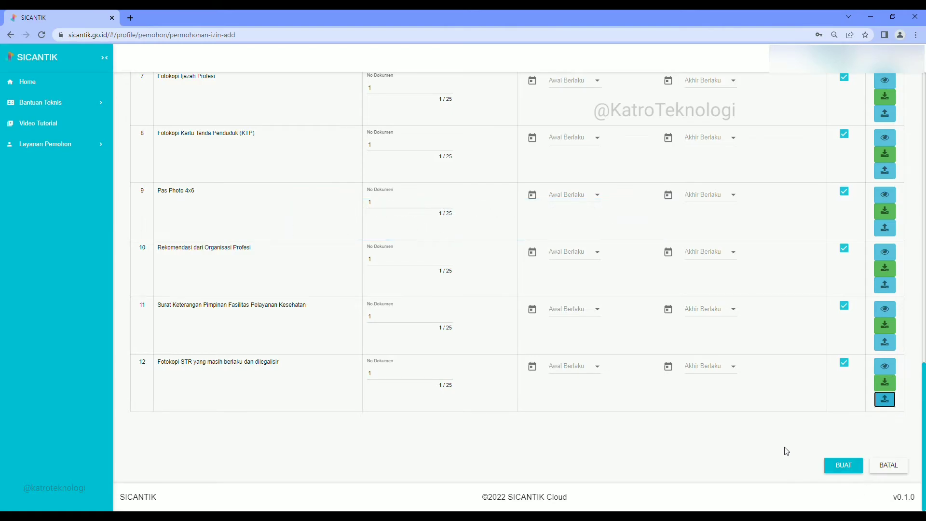
pyautogui.click(840, 465)
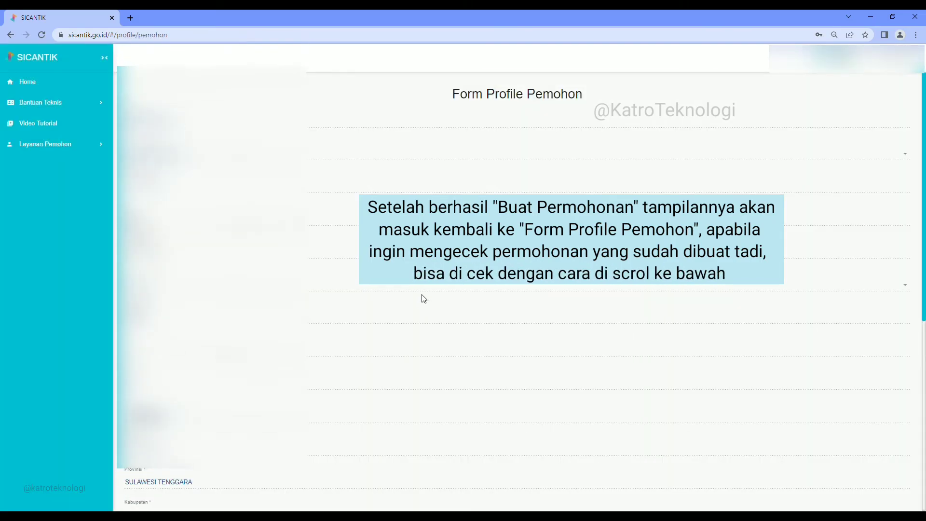
# In the Permohonan list, view the Proses Pengajuan stages of the Izin Praktik Perawat - Kota Baubau application and close them.
pyautogui.scroll(-1, 422, 298)
pyautogui.scroll(-4, 518, 290)
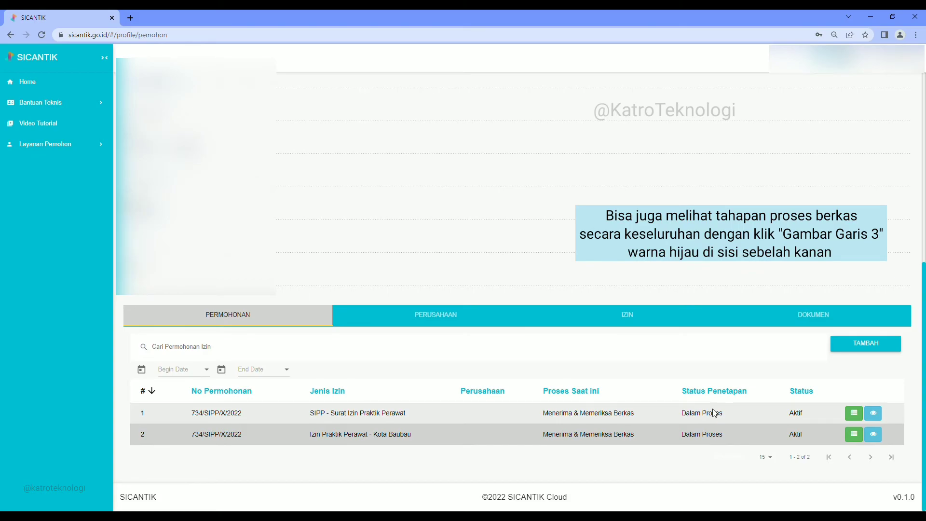
pyautogui.click(854, 434)
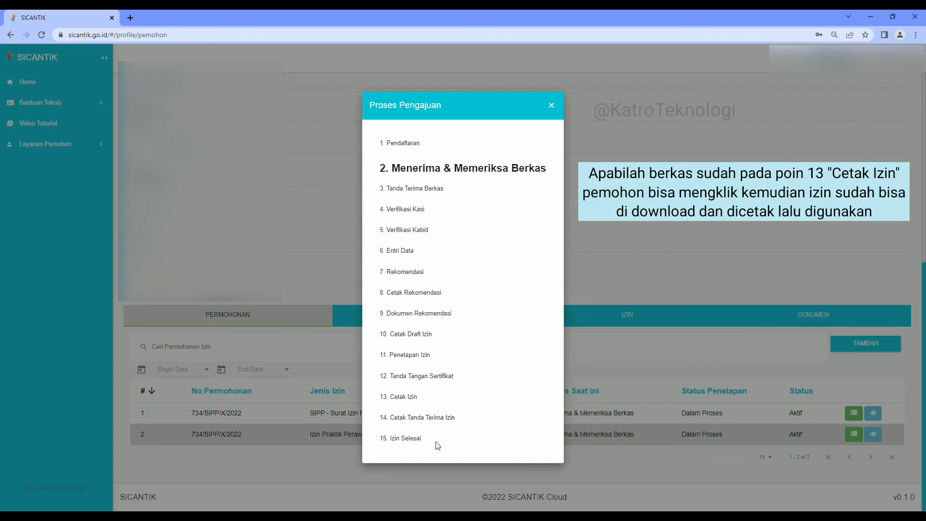
pyautogui.click(552, 105)
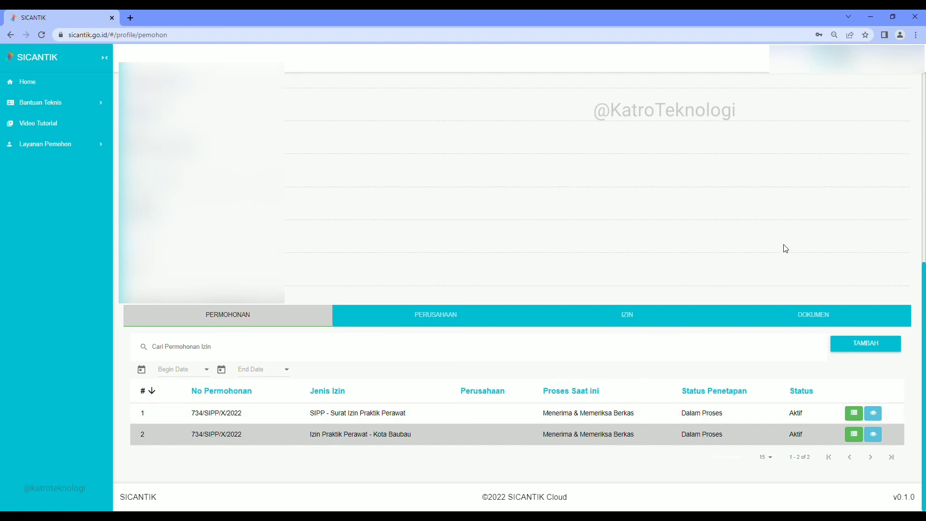
pyautogui.scroll(2, 700, 219)
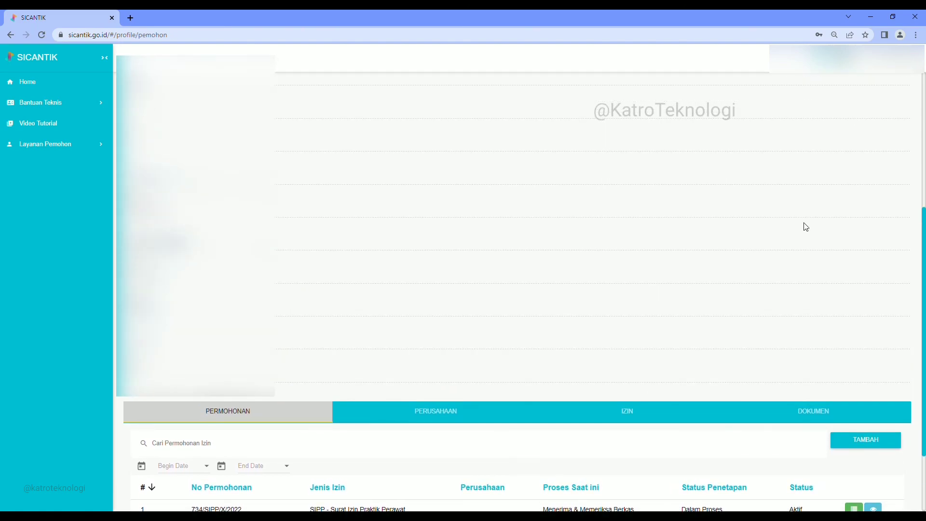